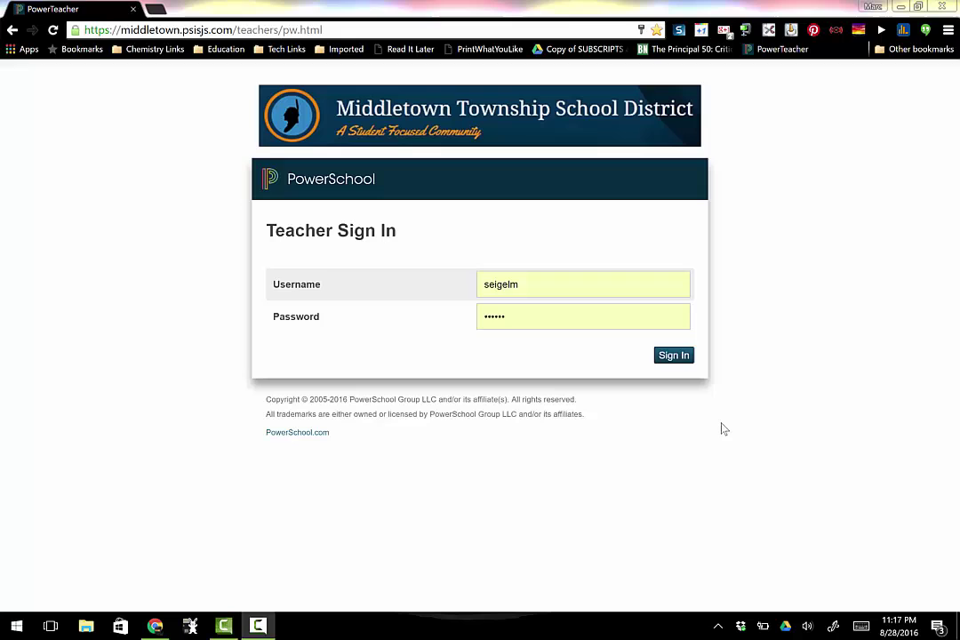
Sign in with the teacher account and land on the 5(A) Chemistry Lab Assignments page for Y1
left_click(678, 360)
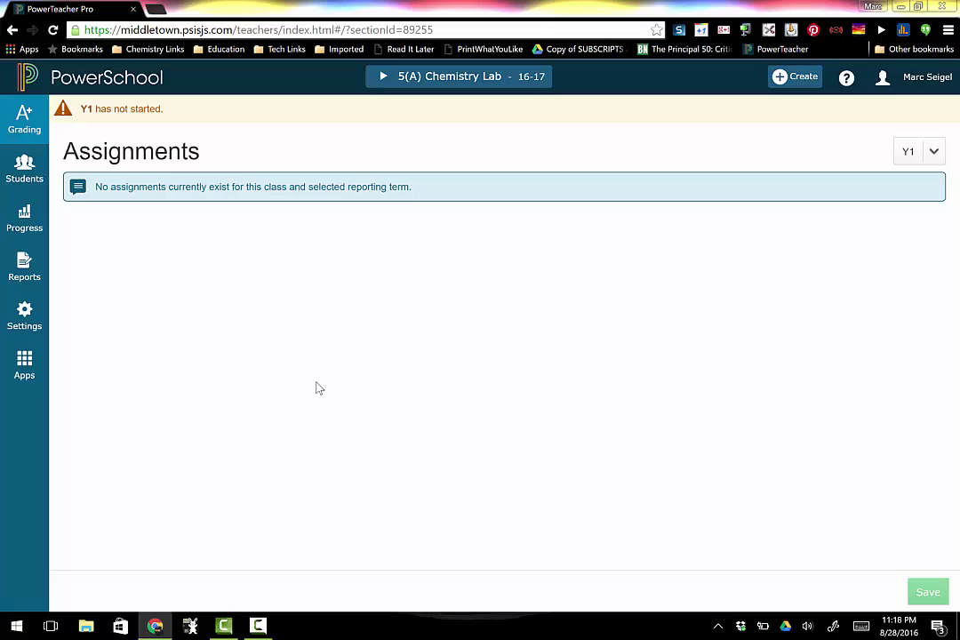
From the class list, open Traditional Grades Progress for 5(A) Chemistry Lab Y1
left_click(386, 82)
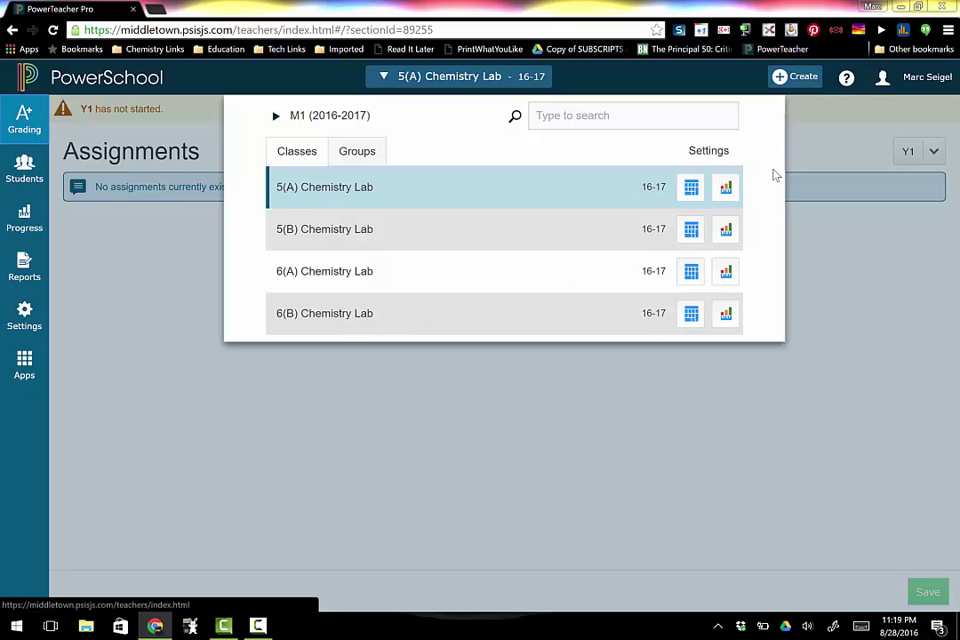
left_click(728, 188)
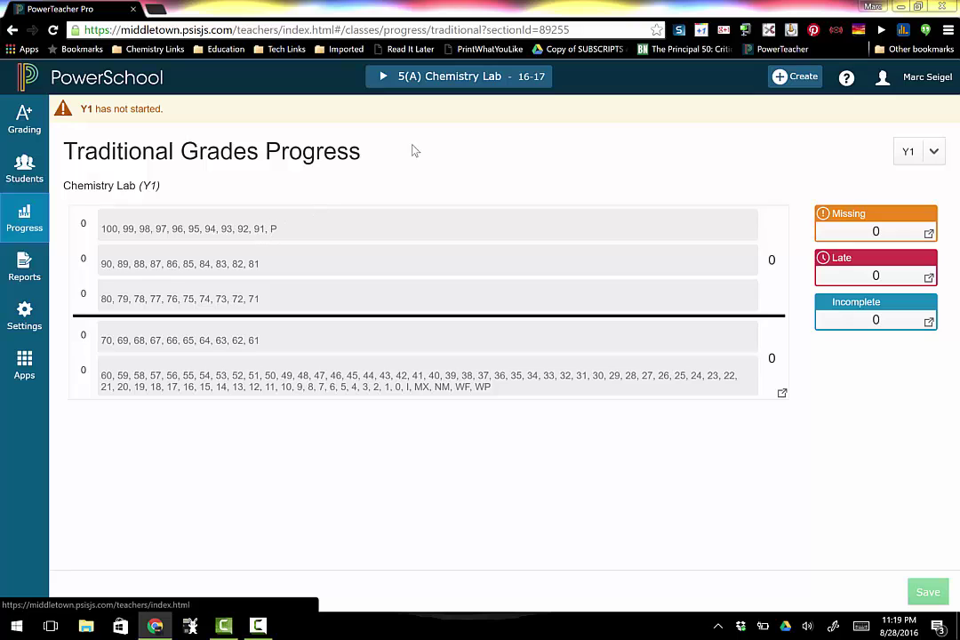
Open the 5(A) Chemistry Lab scoresheet and switch its reporting term to M1
left_click(391, 89)
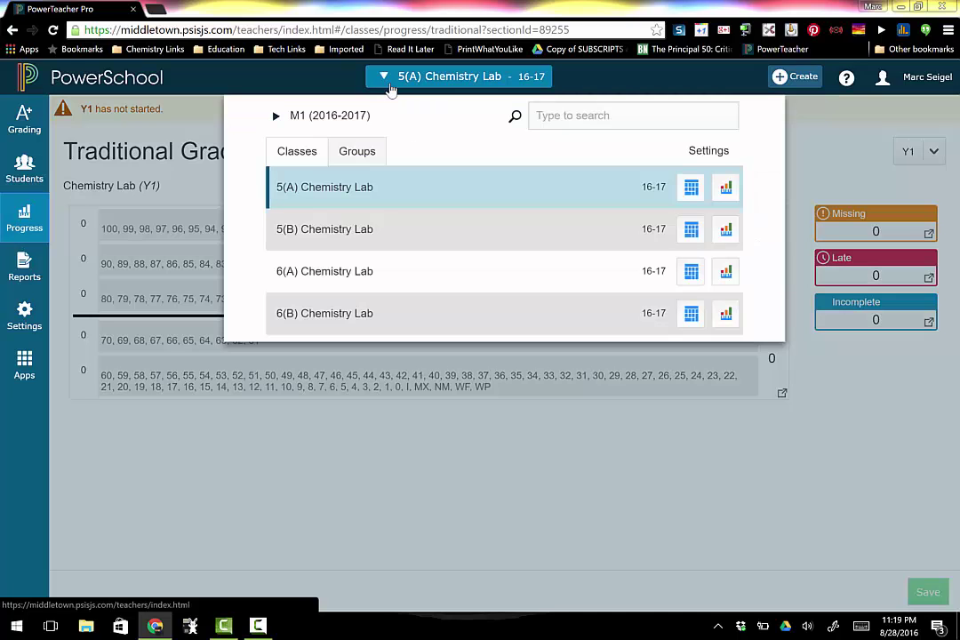
left_click(699, 191)
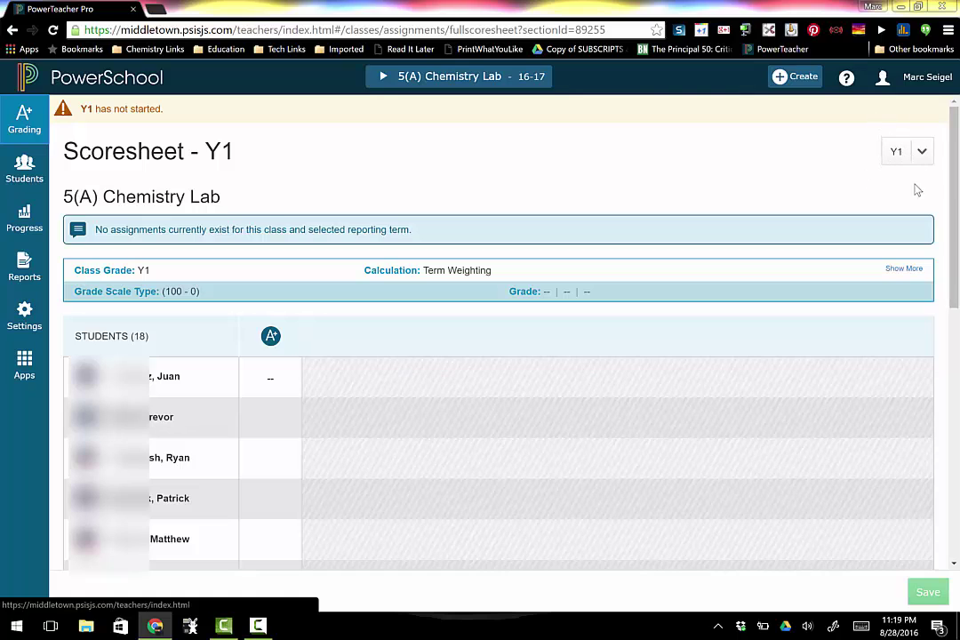
left_click(920, 155)
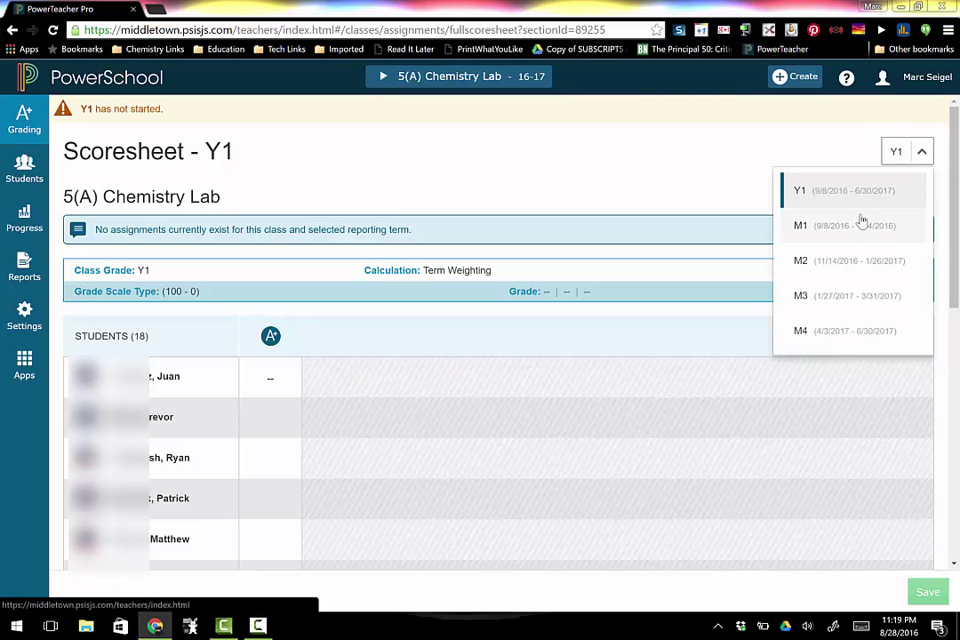
left_click(861, 224)
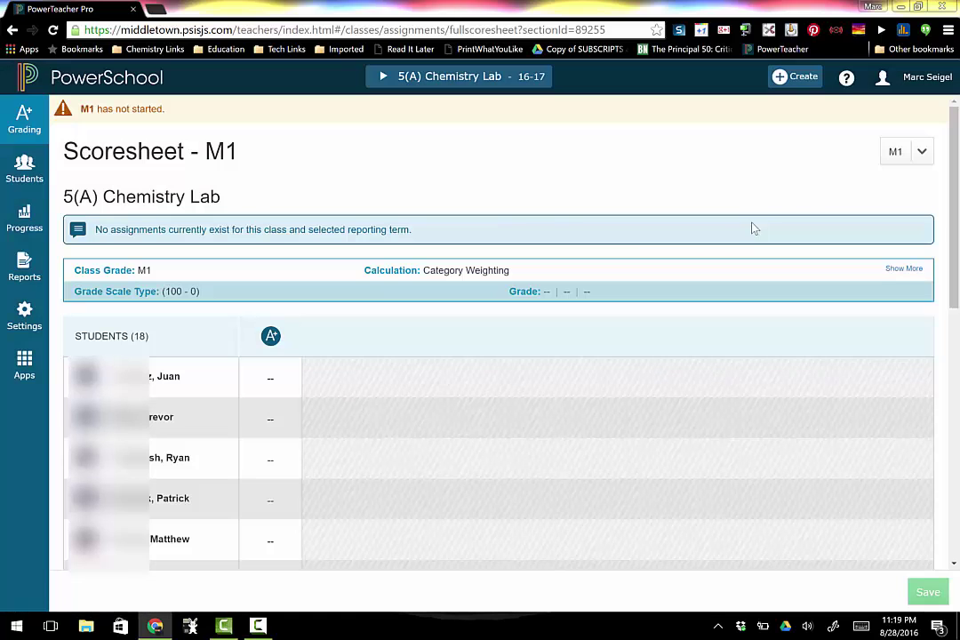
View the first student's Traditional quick lookup, then open Traditional Grades Progress for M1
left_click(24, 166)
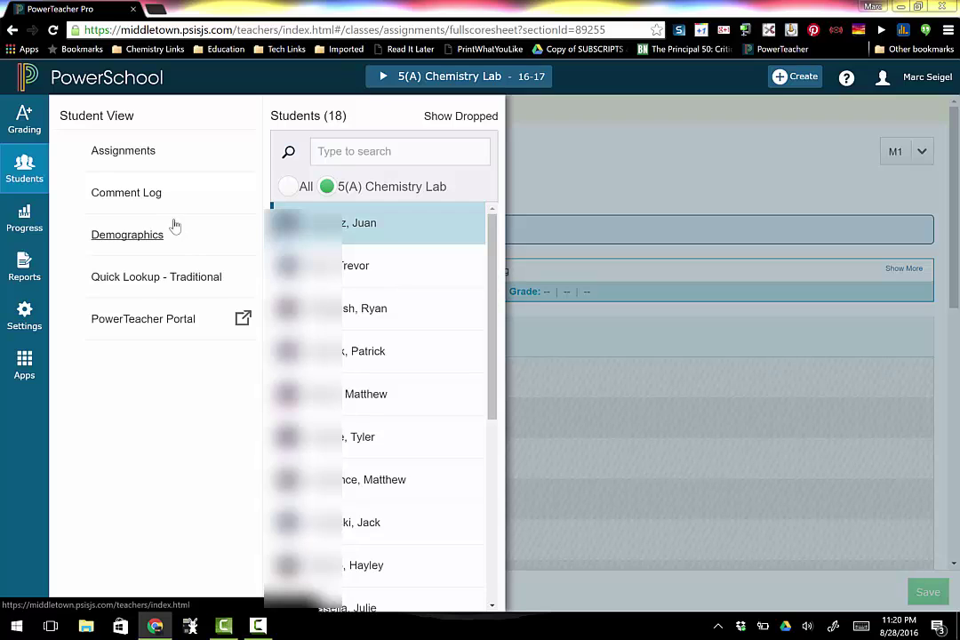
left_click(140, 279)
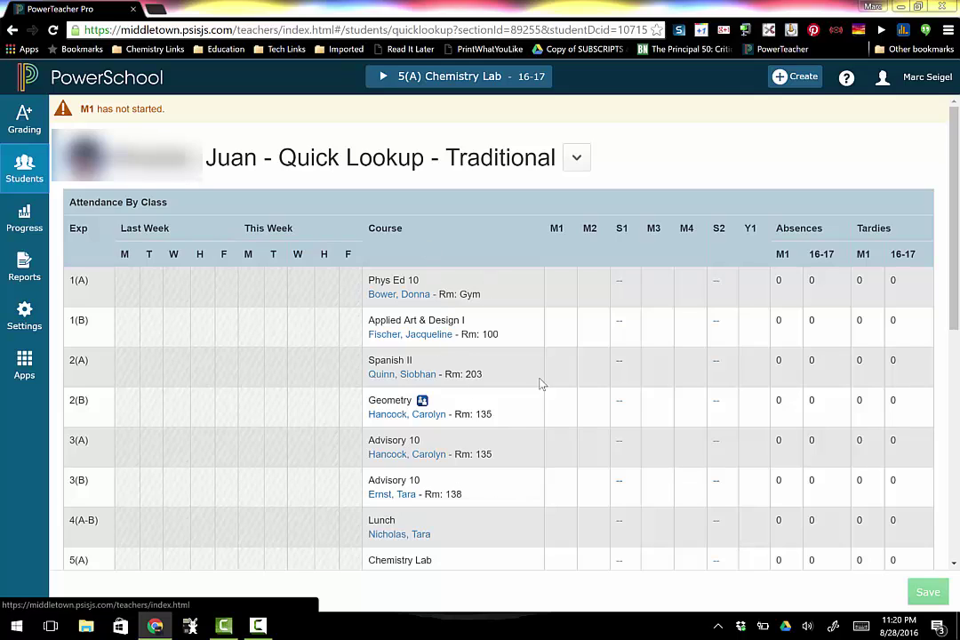
left_click(24, 219)
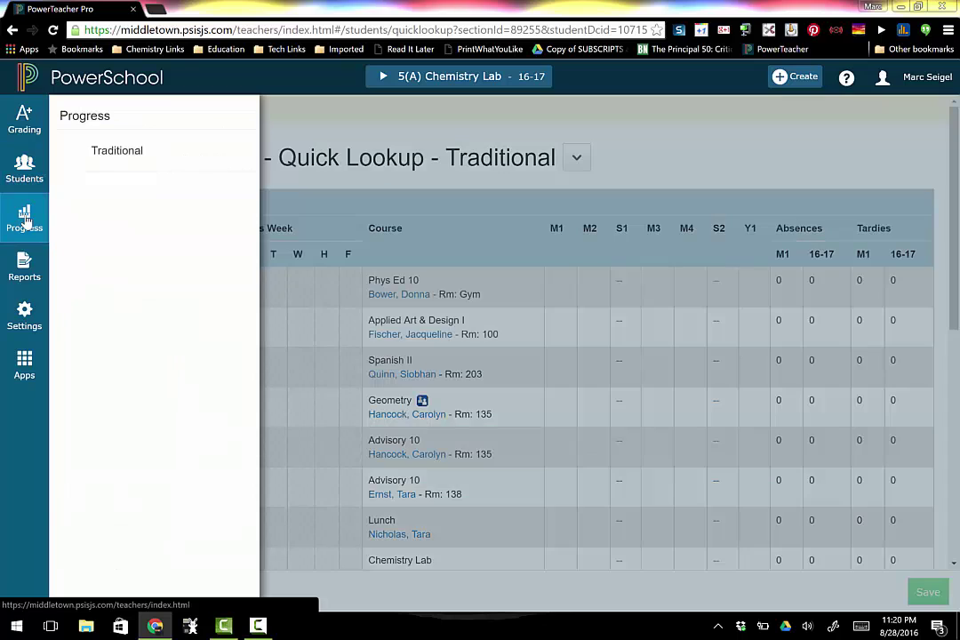
left_click(118, 152)
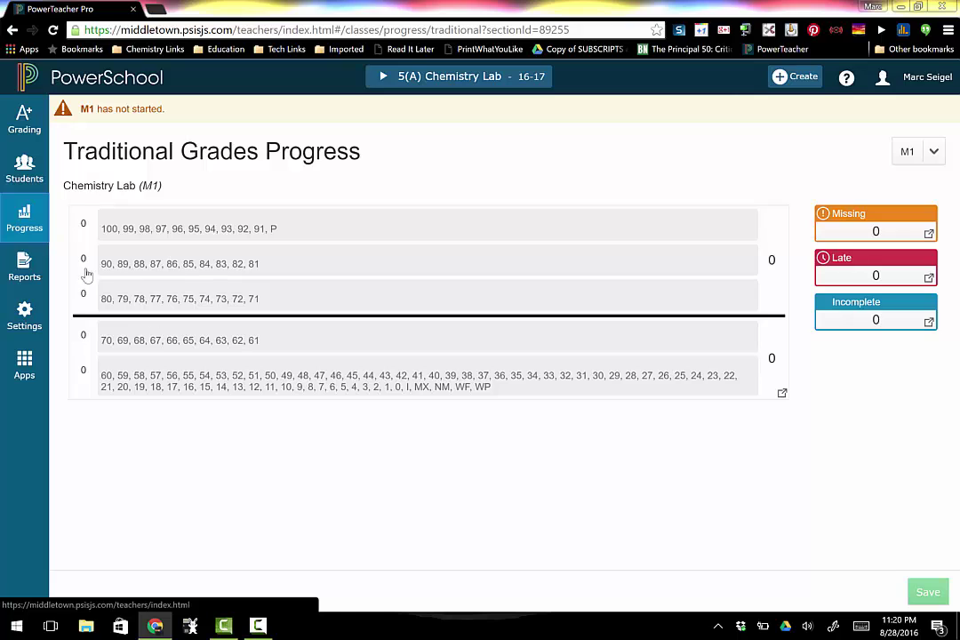
left_click(31, 279)
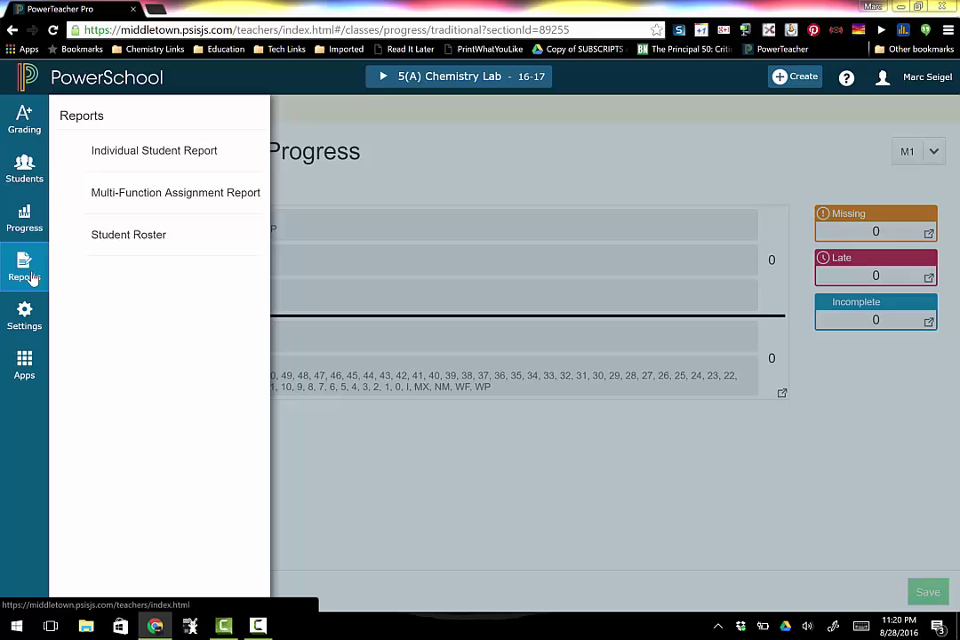
left_click(155, 194)
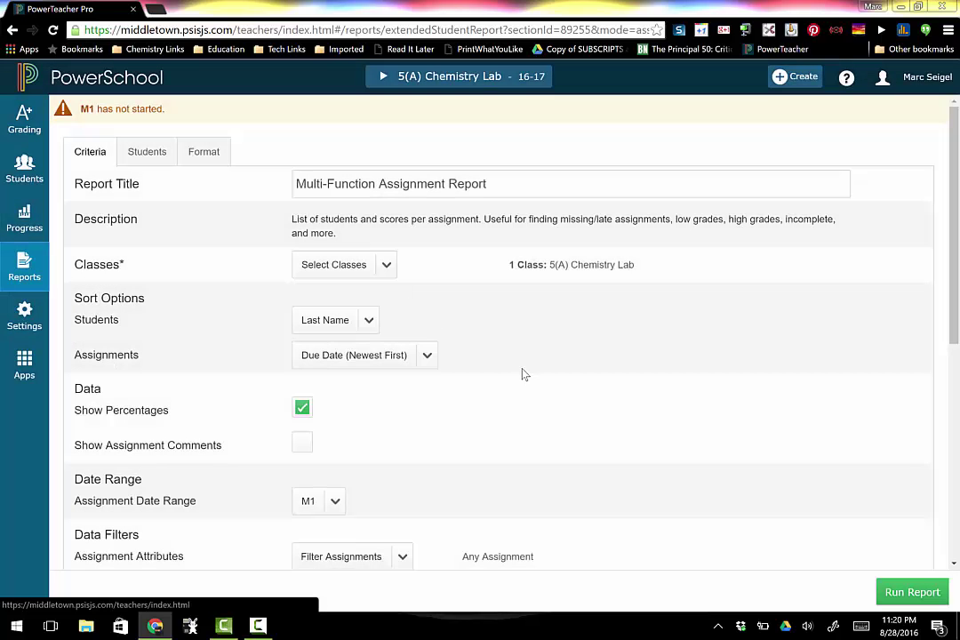
scroll(521, 375, "down", 1)
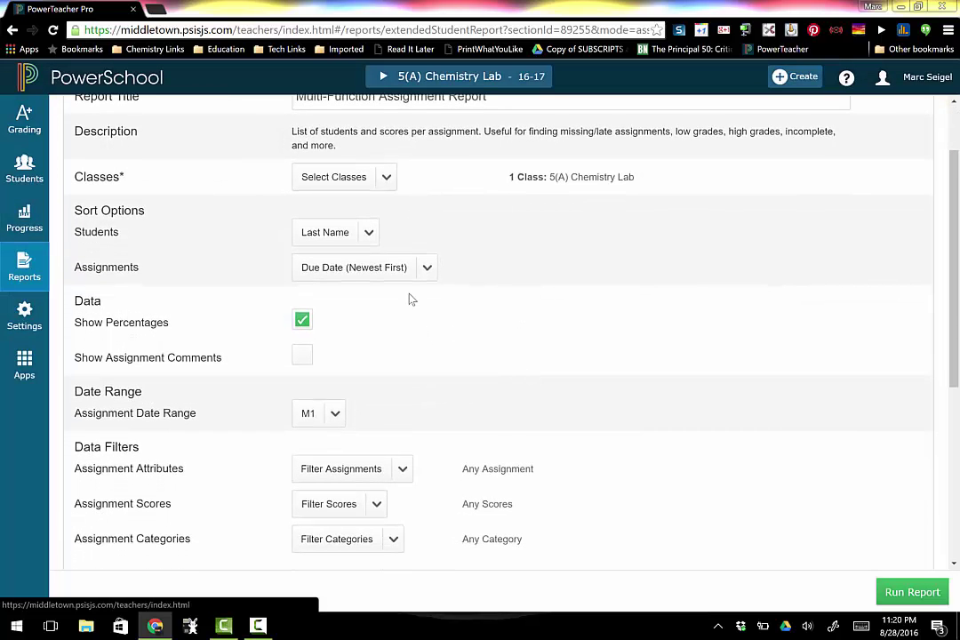
left_click(384, 176)
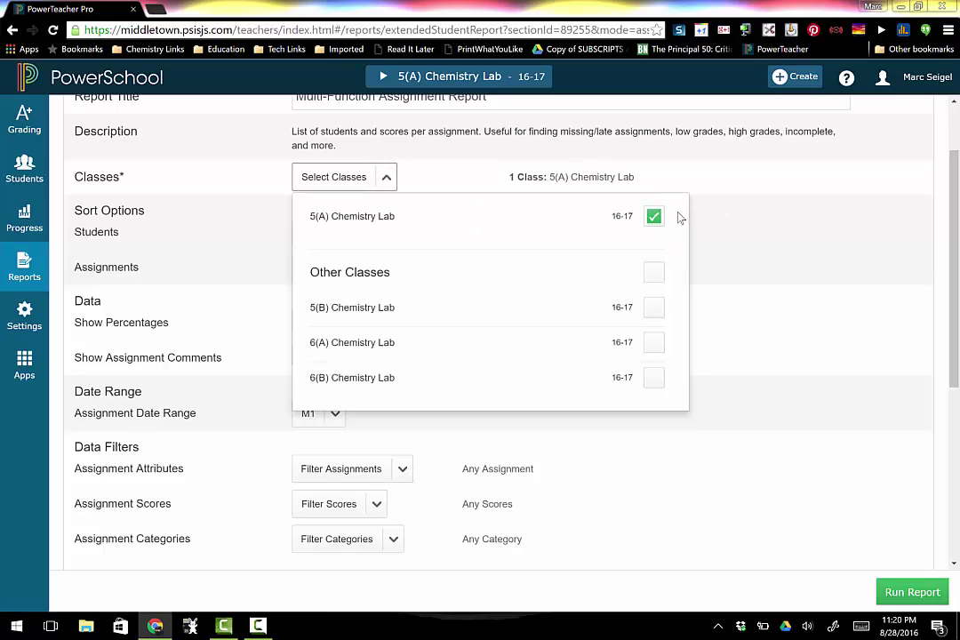
left_click(654, 271)
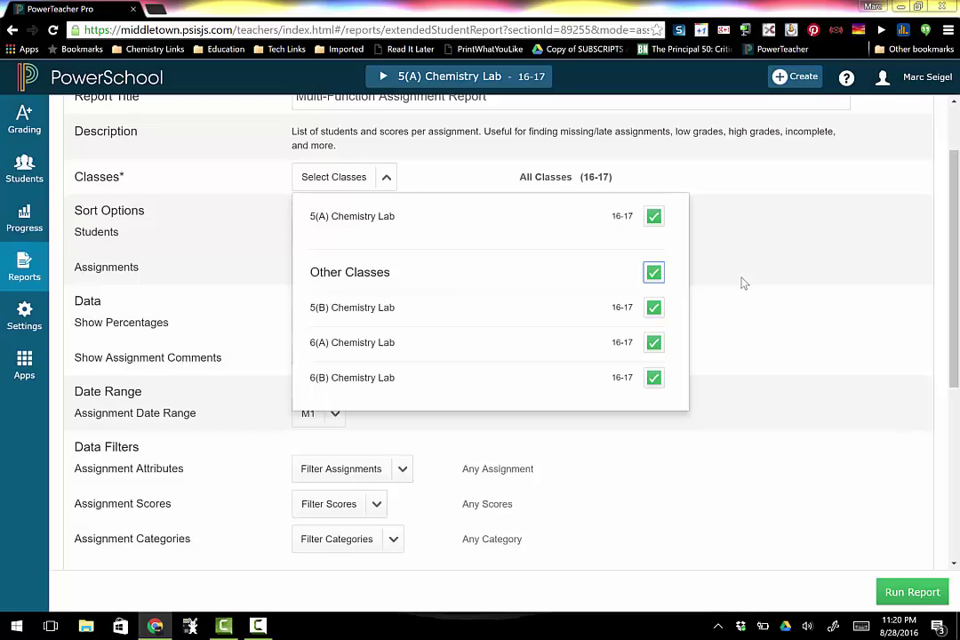
left_click(729, 293)
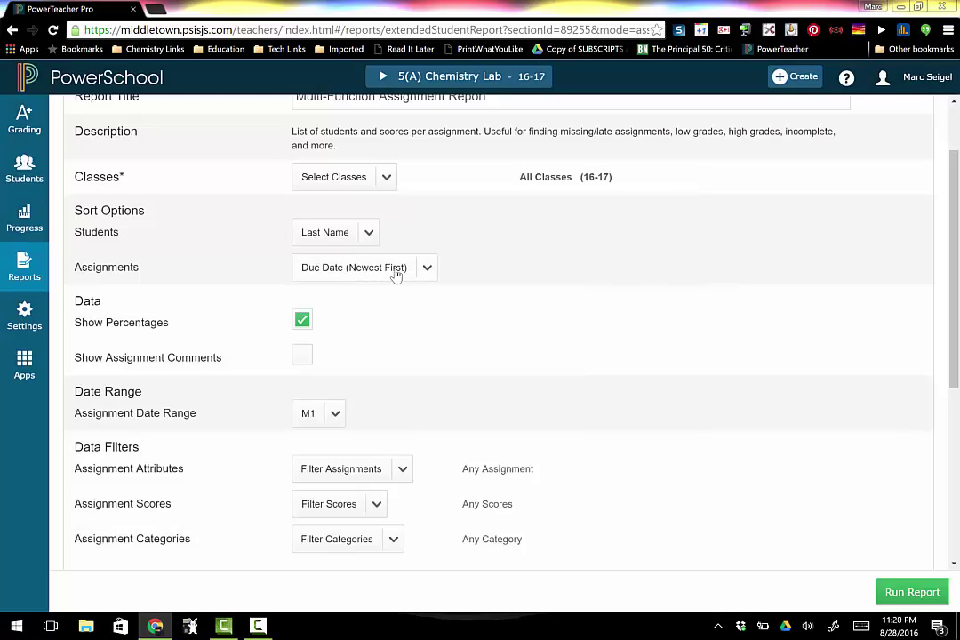
left_click(428, 269)
left_click(571, 366)
scroll(819, 238, "up", 1)
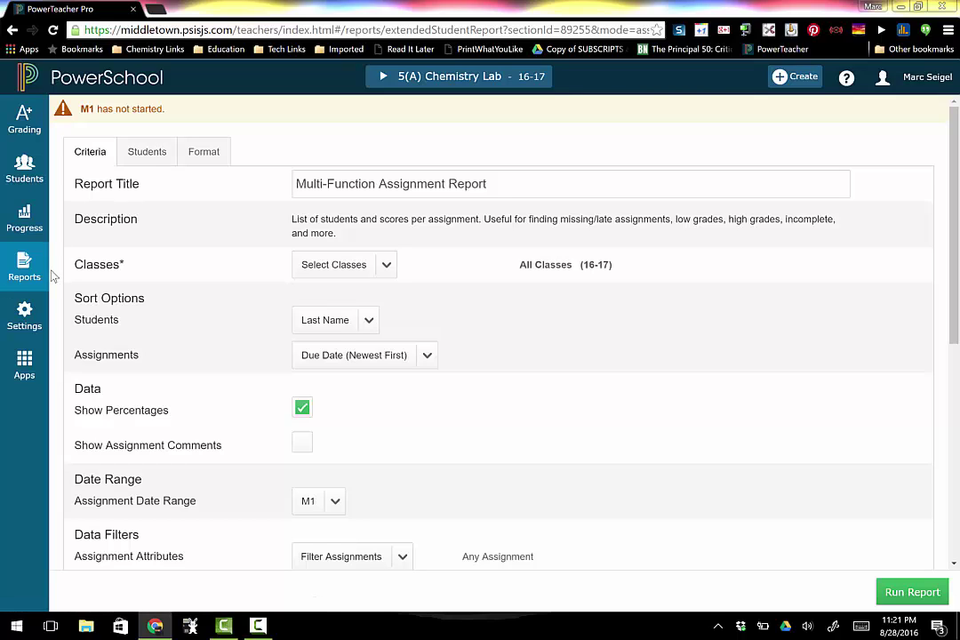
Show Class Descriptions with the 5(A) Chemistry Lab course S351 details and empty description
left_click(24, 315)
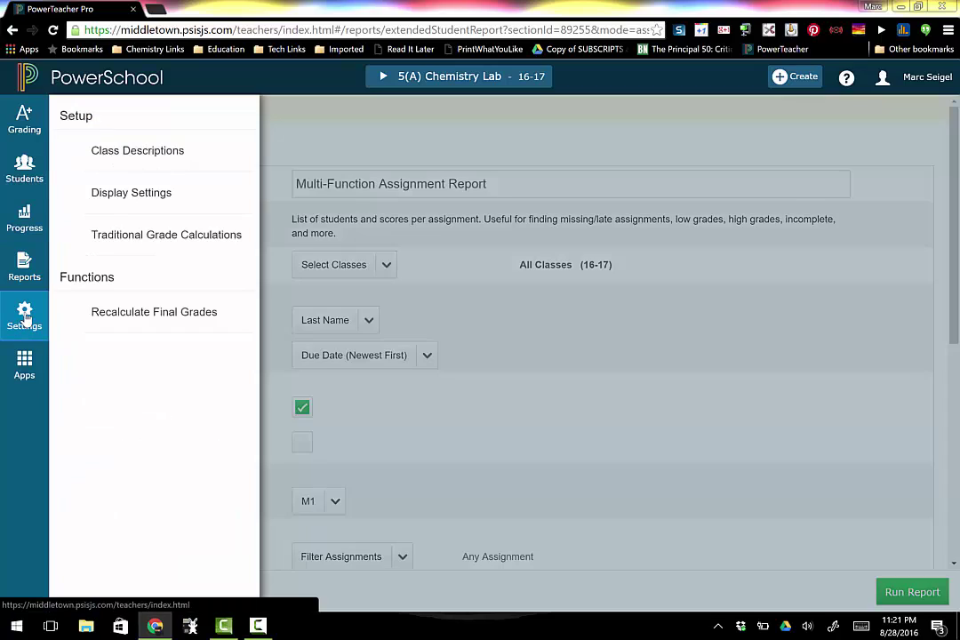
left_click(137, 151)
left_click(131, 189)
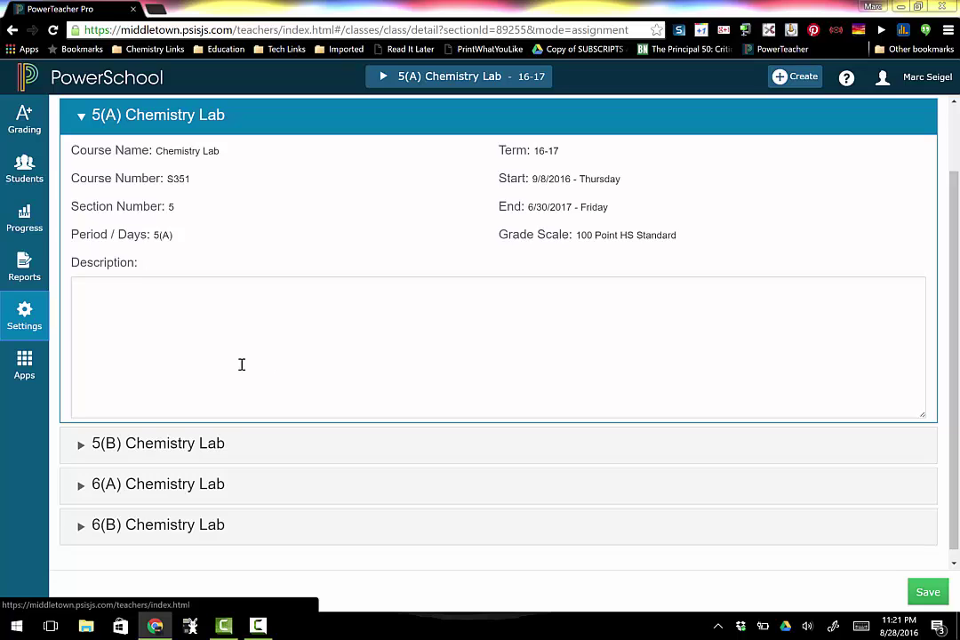
left_click(33, 324)
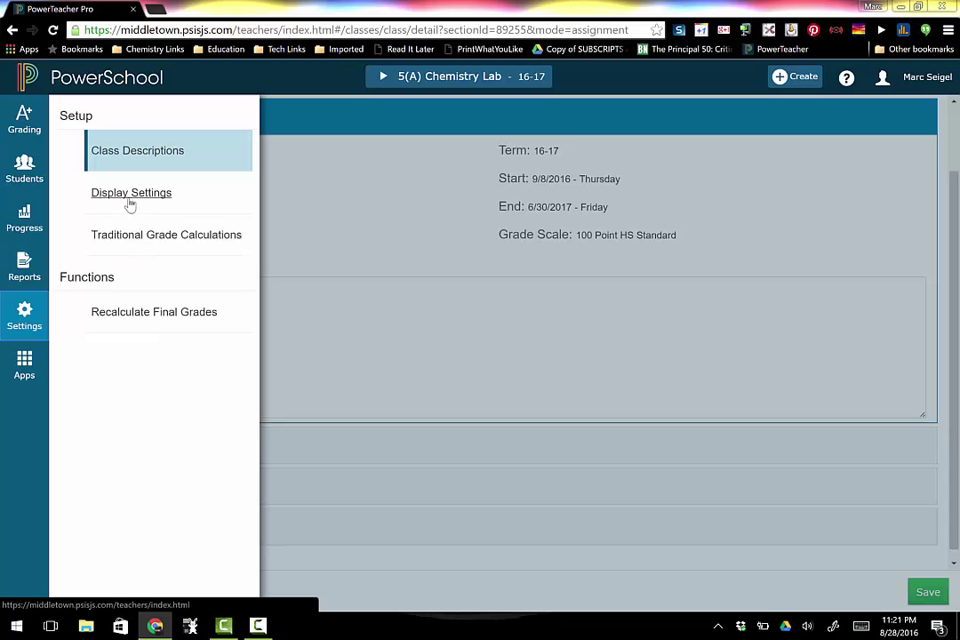
Open Display Settings and check the class name display and sorting choices without changing them
left_click(129, 203)
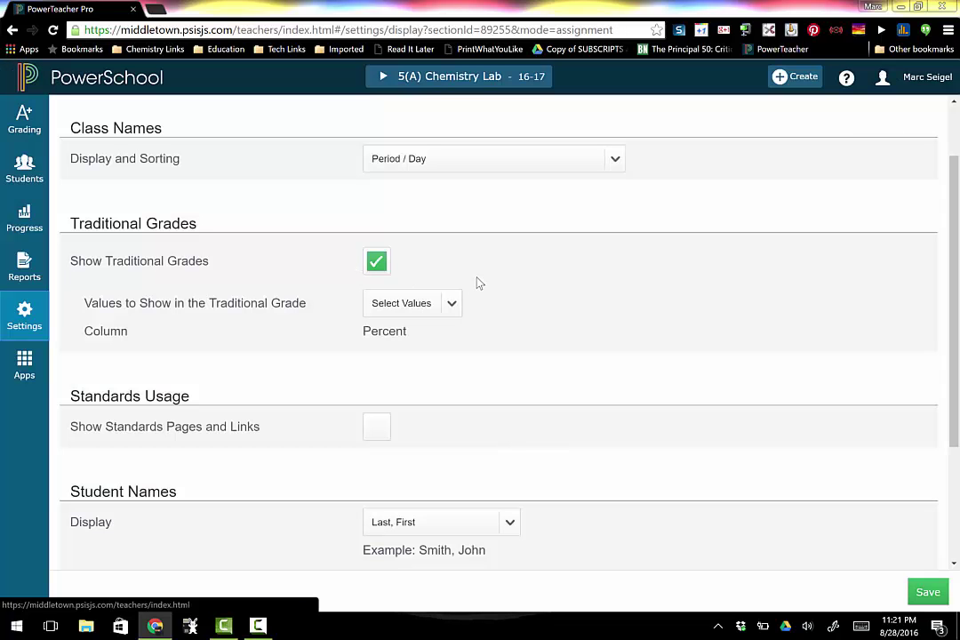
left_click(443, 170)
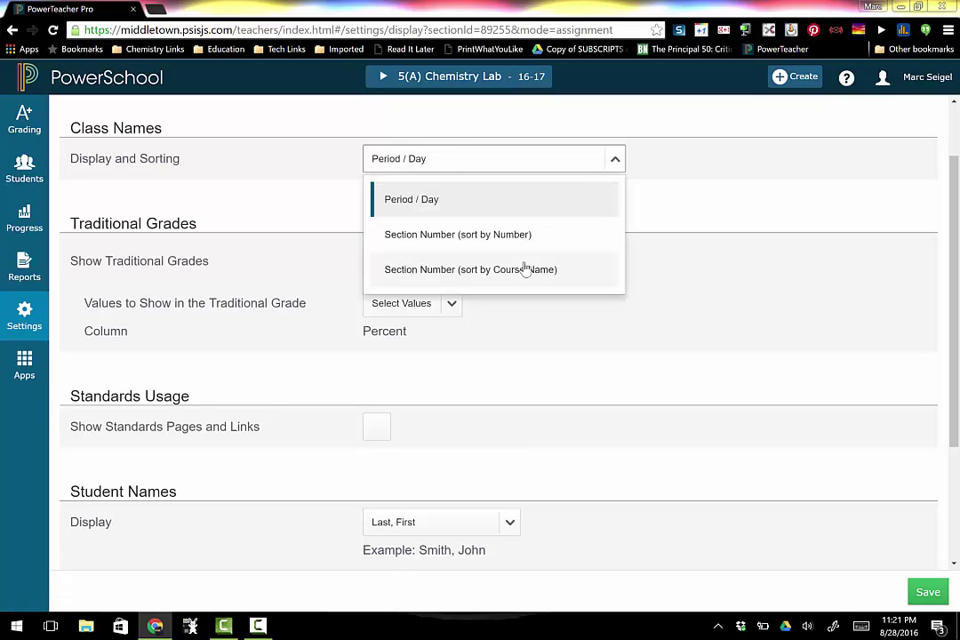
left_click(609, 356)
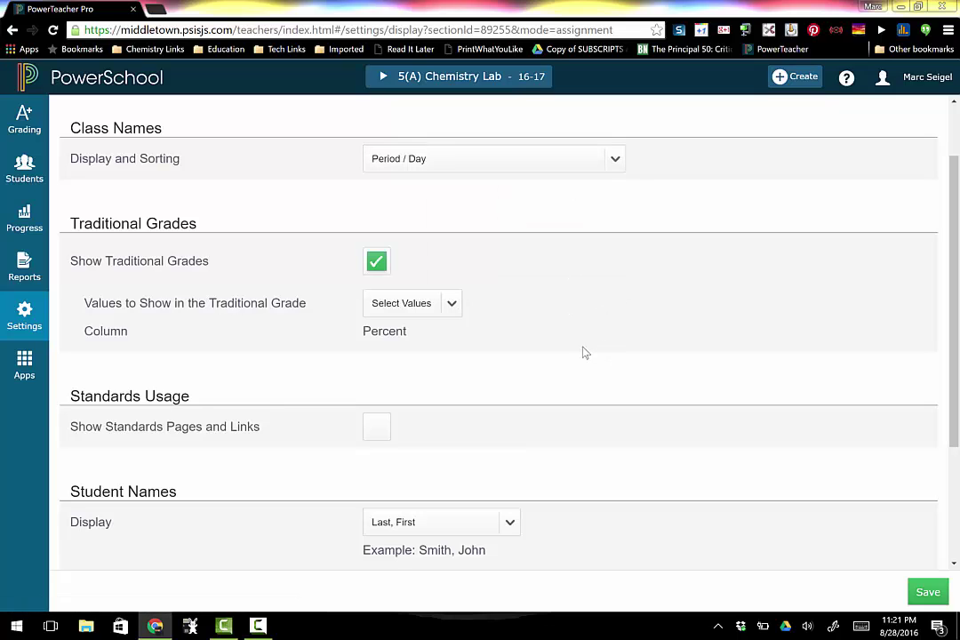
Try Points in the traditional grade column values, then keep Percent only and review the rest
left_click(452, 305)
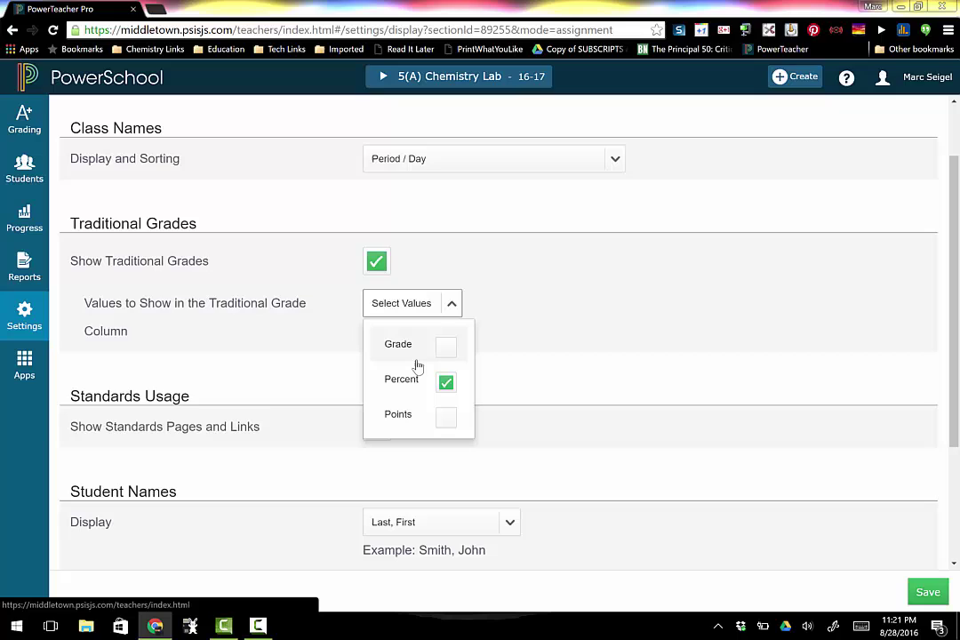
left_click(442, 417)
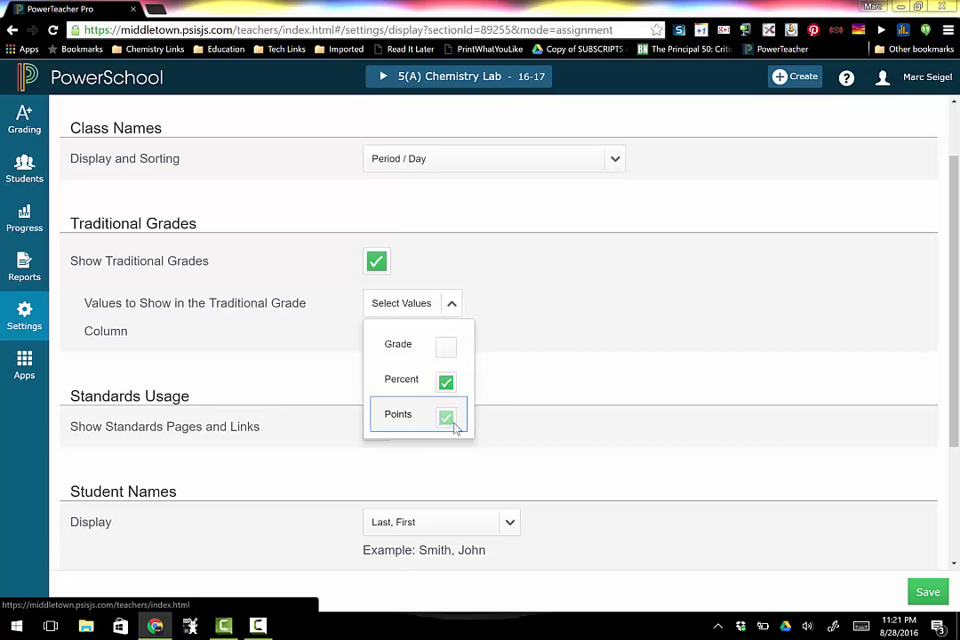
left_click(448, 418)
left_click(593, 366)
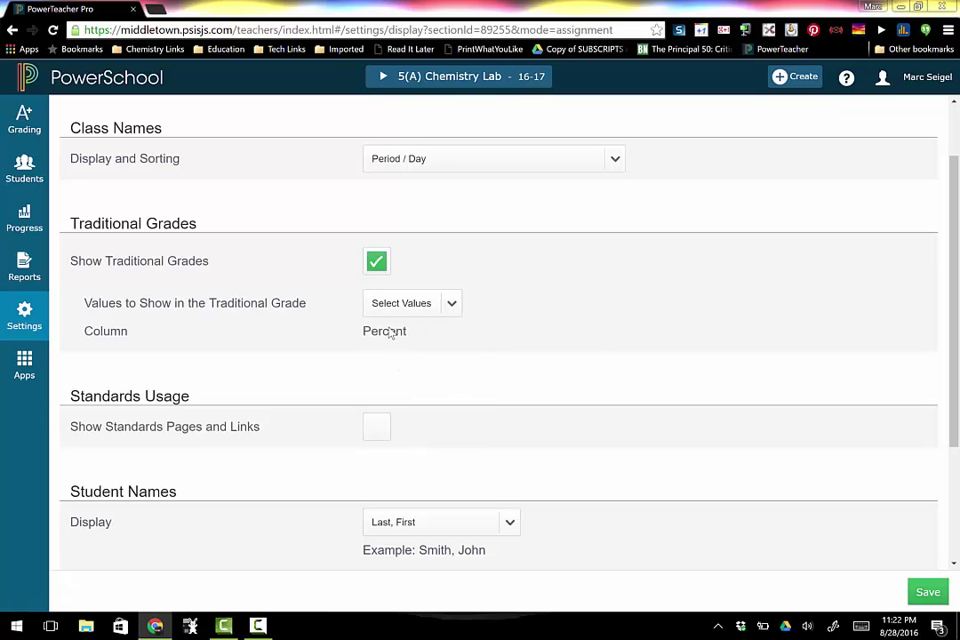
scroll(461, 431, "down", 1)
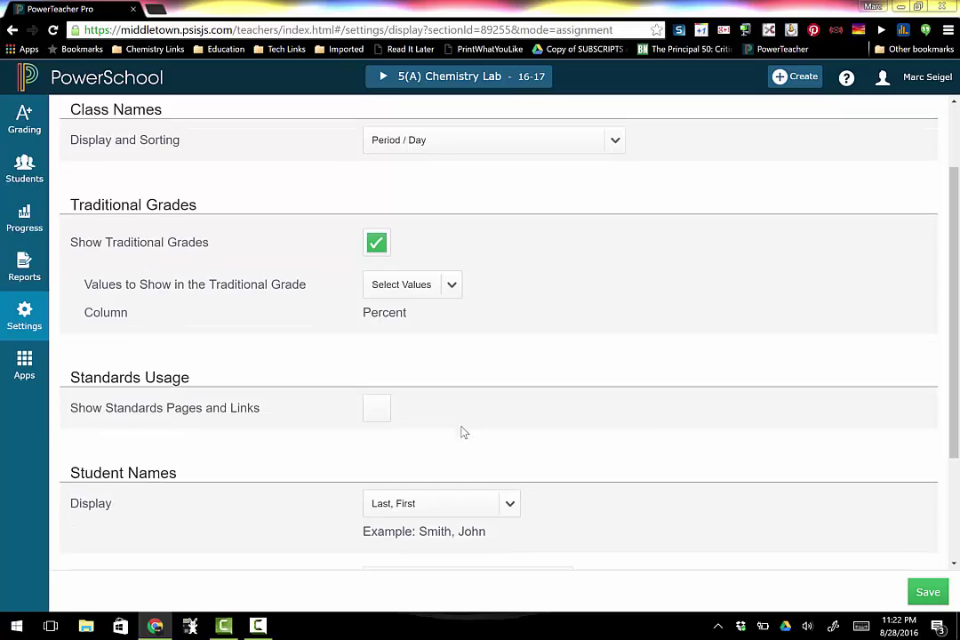
scroll(462, 431, "down", 2)
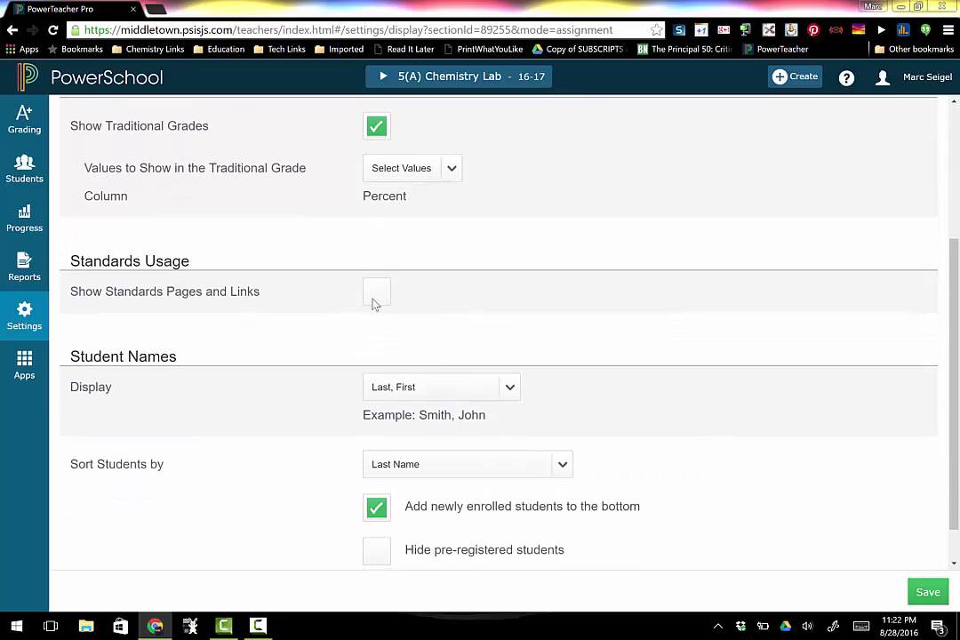
scroll(568, 372, "down", 1)
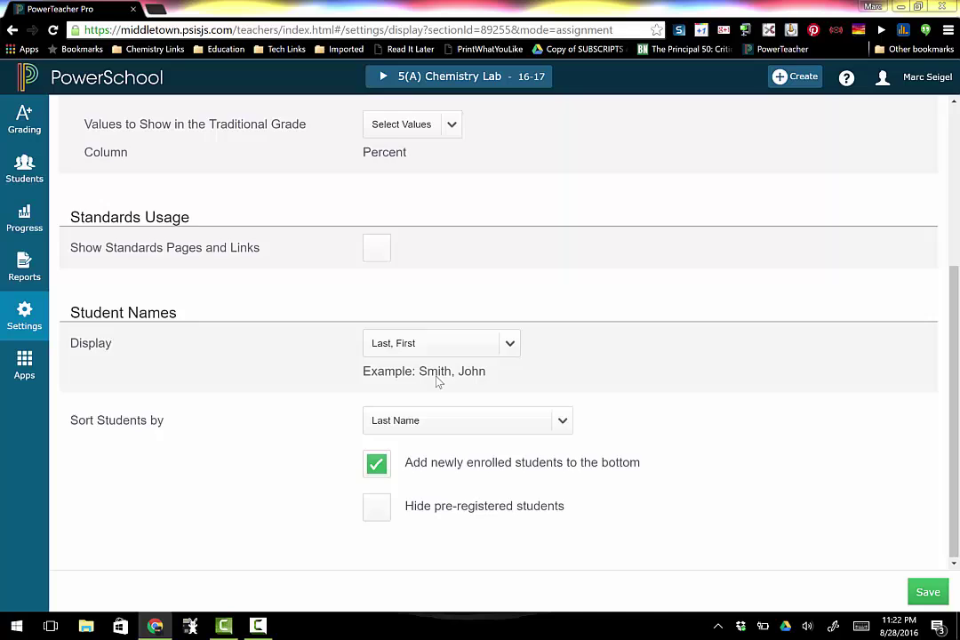
Save the display settings until the preferences-saved message shows, then open the Grading flyout
scroll(437, 379, "up", 3)
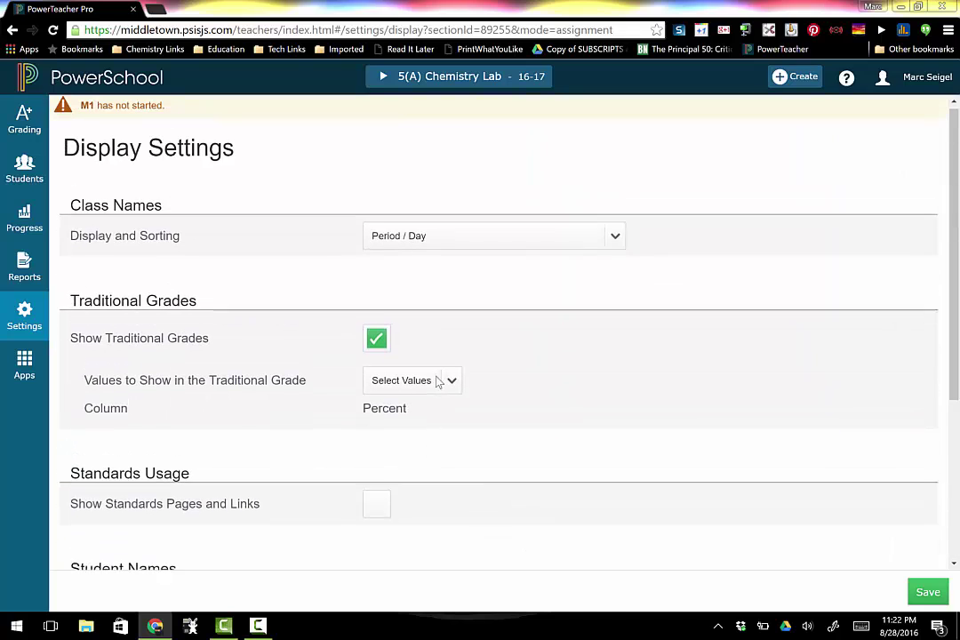
left_click(933, 599)
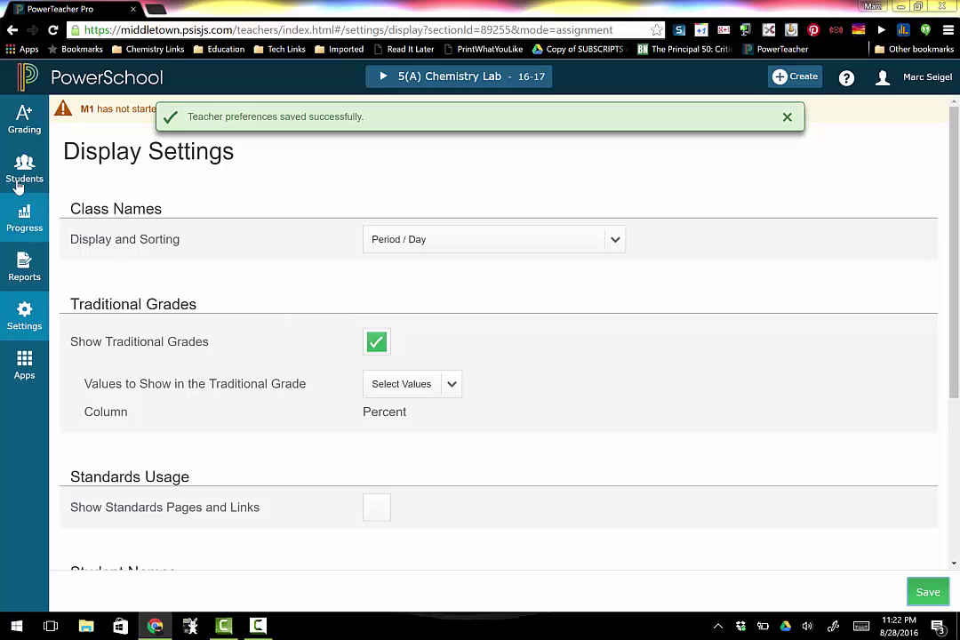
left_click(27, 120)
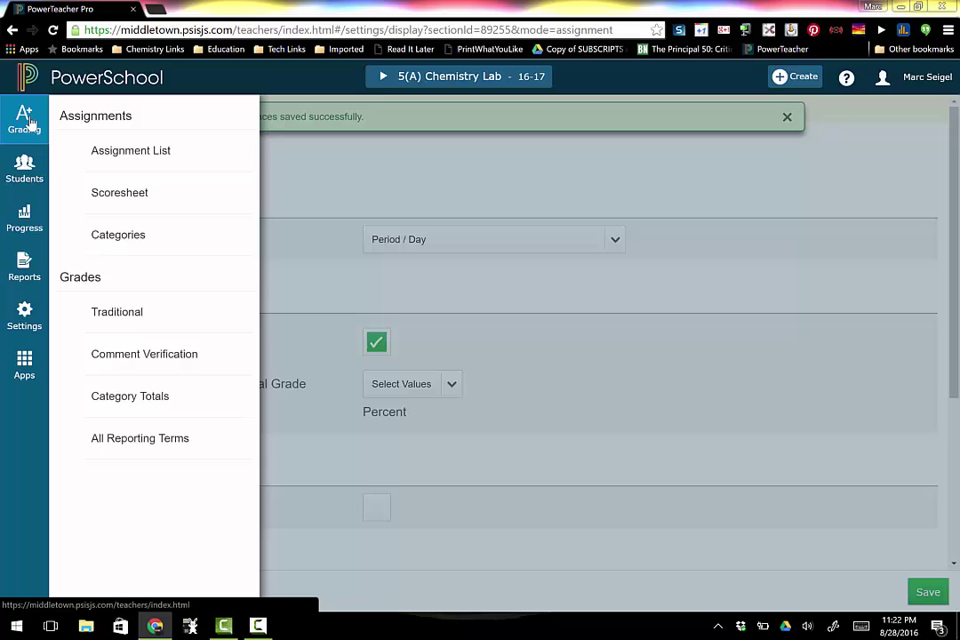